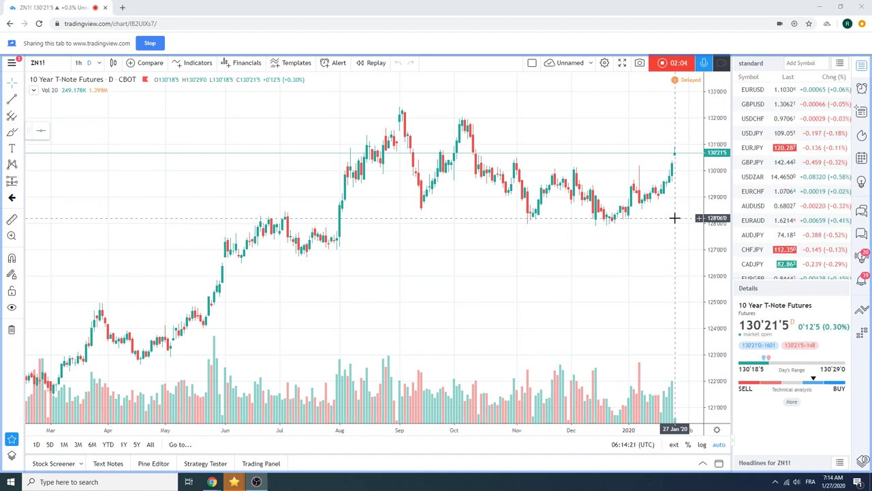
# Step: Load the USDJPY (U.S. Dollar / Japanese Yen) chart from the watchlist
pyautogui.click(755, 134)
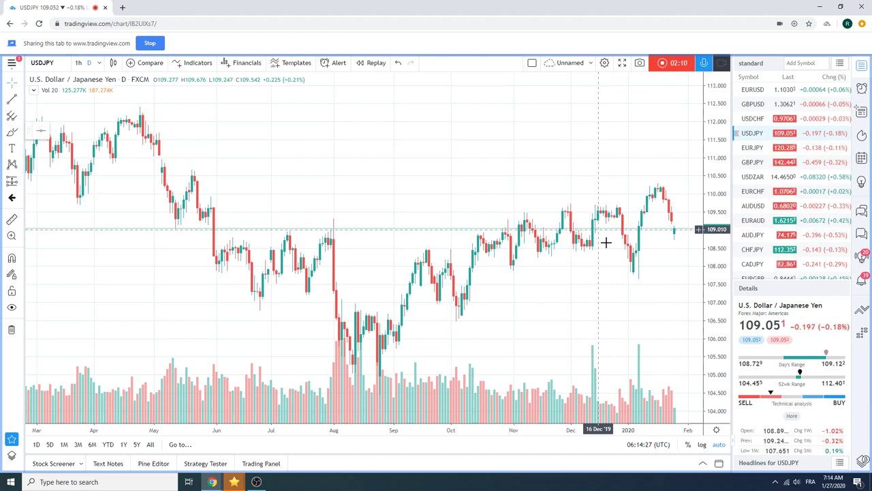
# Step: Switch the USDJPY chart to the 1h interval and scroll down the watchlist
pyautogui.click(78, 62)
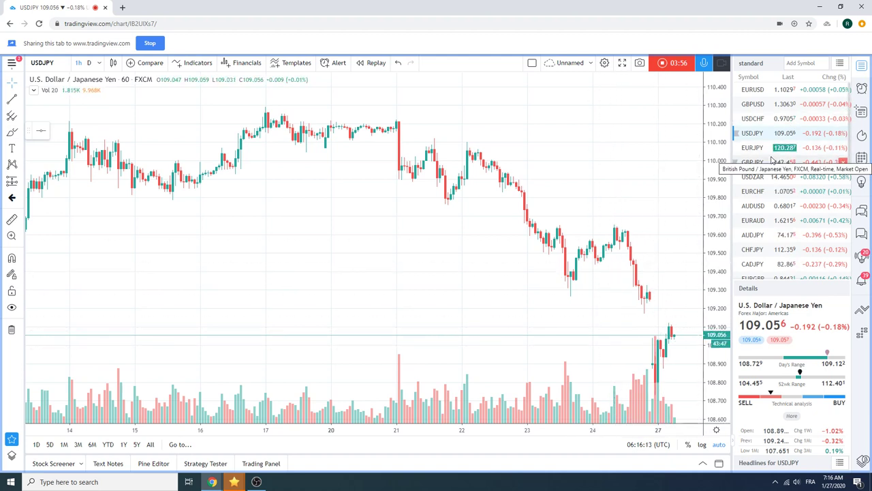
pyautogui.scroll(-2, 772, 161)
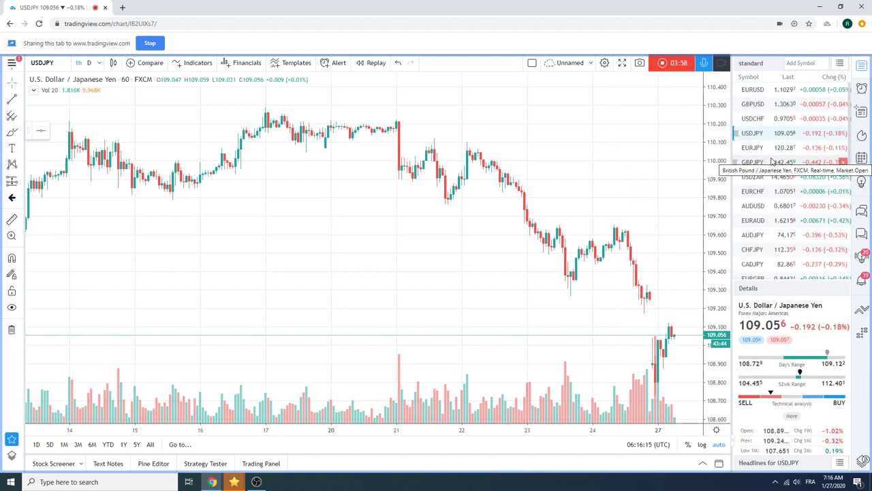
pyautogui.scroll(-4, 772, 161)
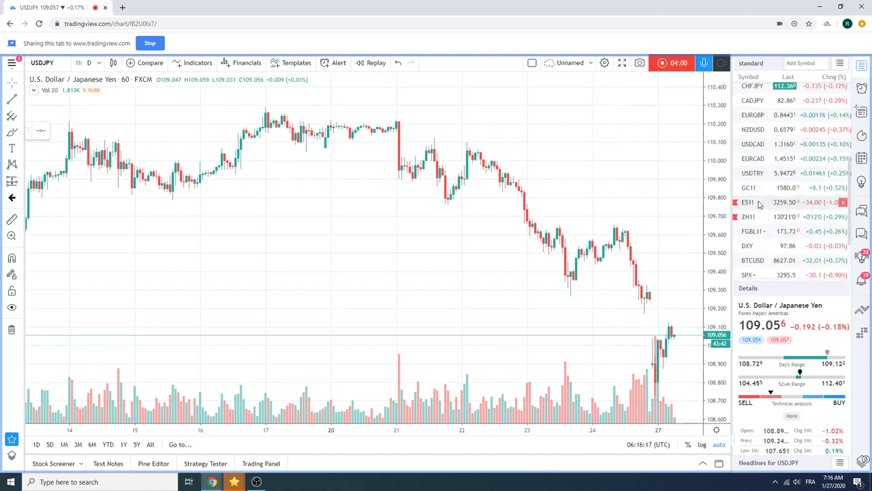
# Step: Open ES1! S&P 500 E-mini futures and set the chart interval to 1D
pyautogui.click(758, 202)
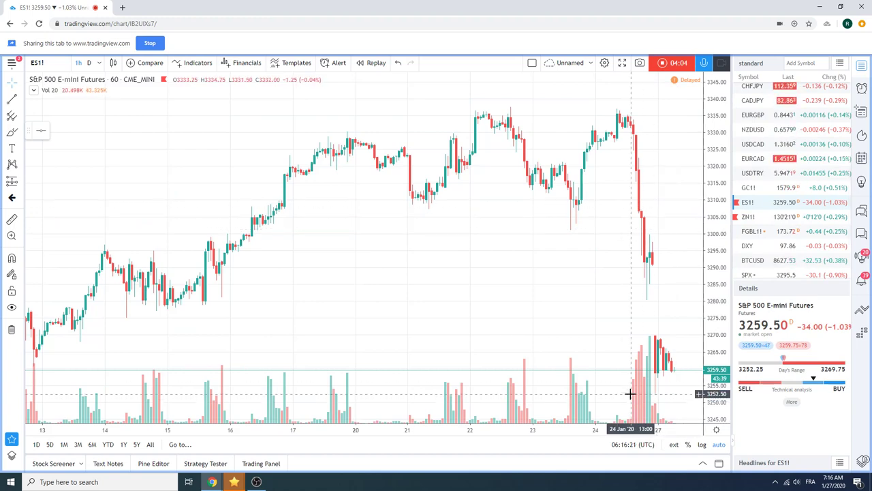
pyautogui.scroll(-3, 557, 332)
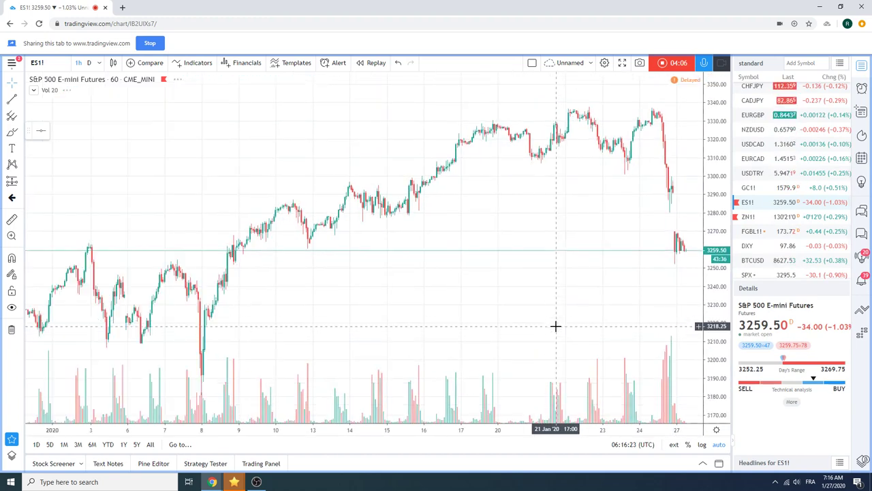
pyautogui.write('1D')
pyautogui.press('Return')
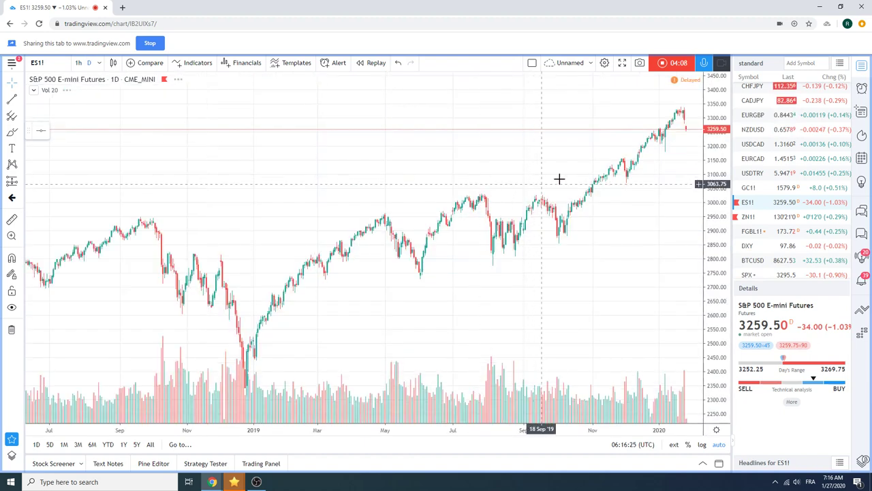
pyautogui.scroll(3, 511, 157)
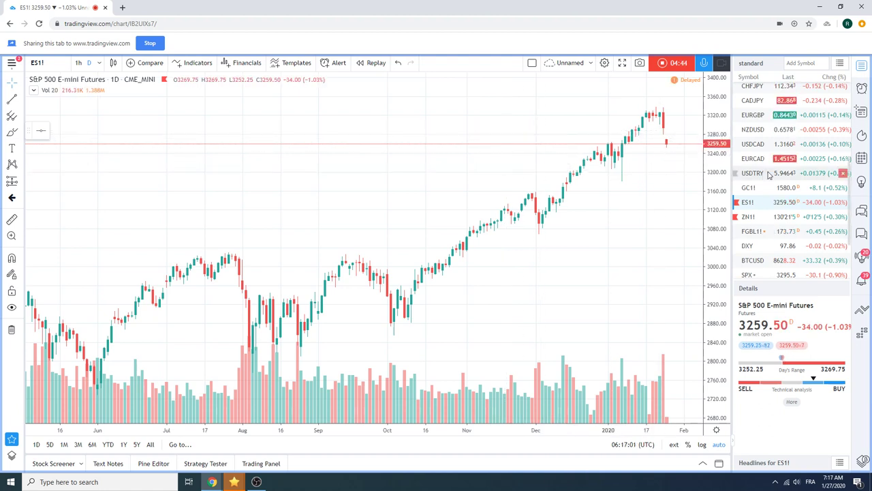
# Step: Load the USDCAD chart from the watchlist
pyautogui.click(753, 144)
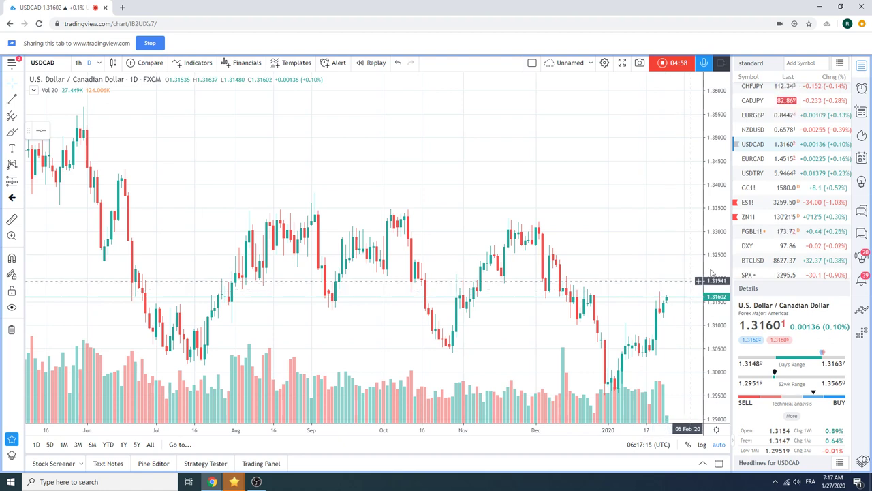
pyautogui.scroll(-3, 759, 242)
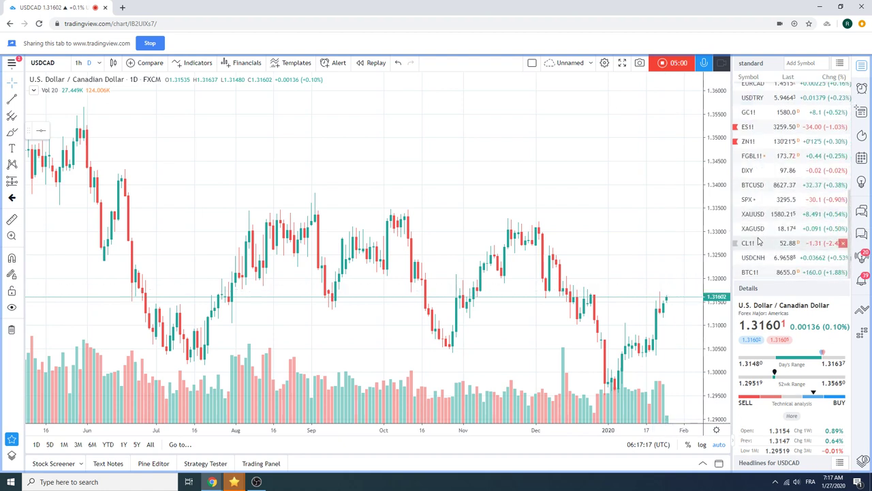
# Step: Open the CL1! Light Crude Oil futures chart and zoom out for more history
pyautogui.click(759, 241)
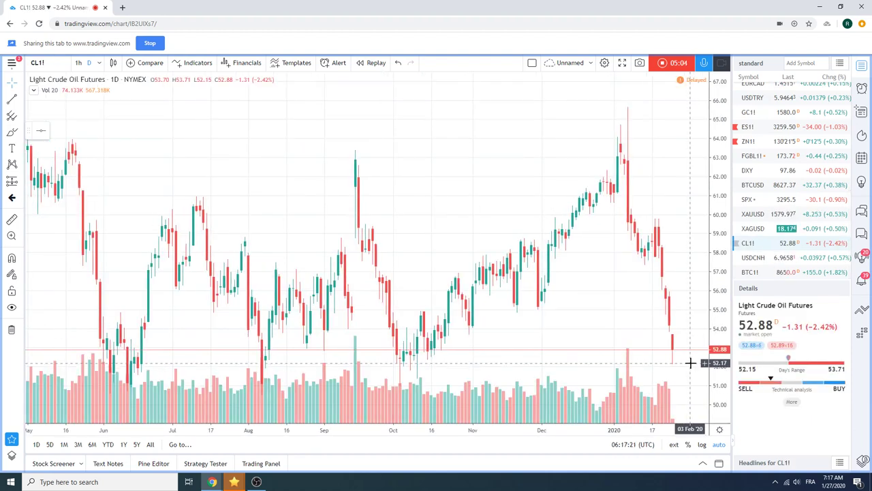
pyautogui.scroll(-3, 616, 295)
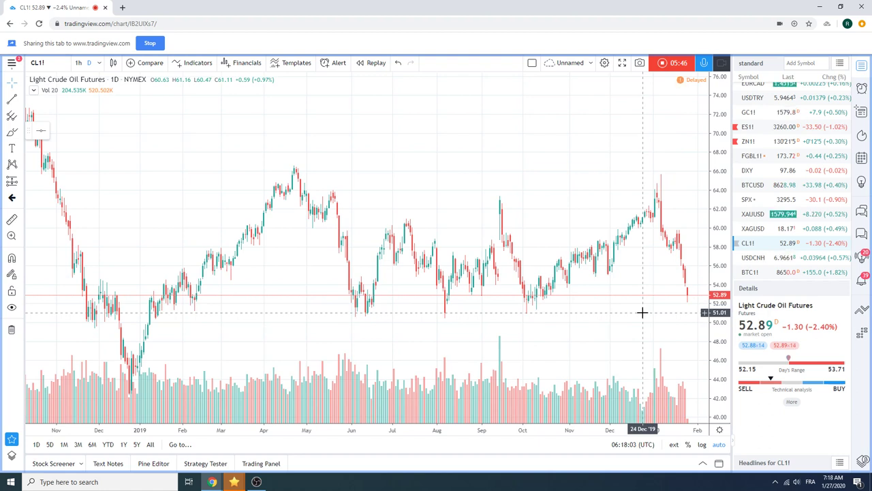
pyautogui.scroll(4, 792, 228)
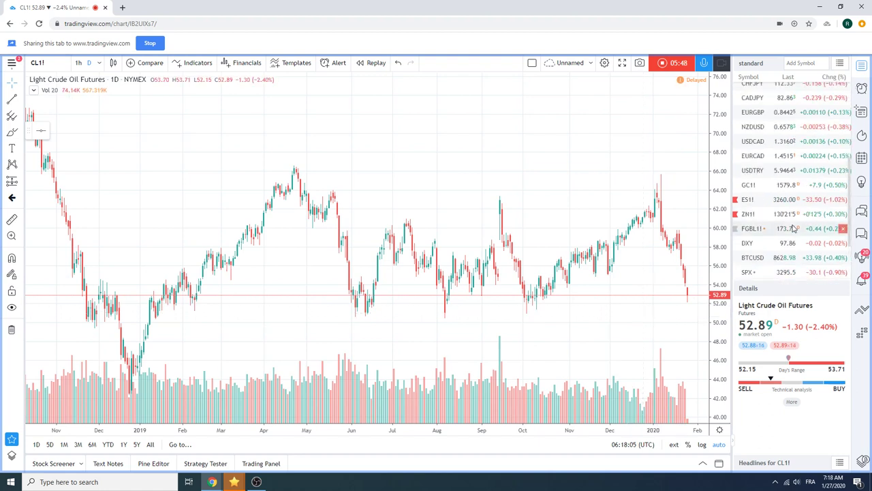
pyautogui.scroll(3, 790, 205)
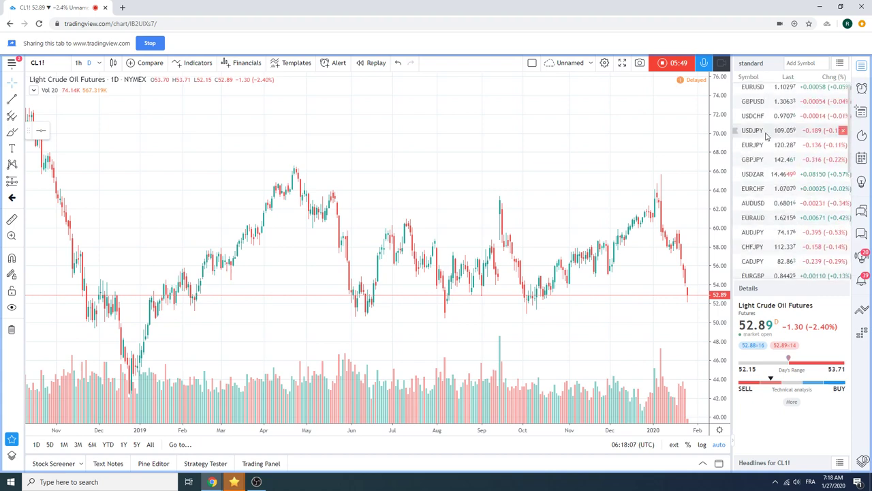
# Step: Step through the EURUSD, GBPUSD, USDCHF and EURCHF charts from the watchlist
pyautogui.click(762, 90)
pyautogui.scroll(4, 609, 220)
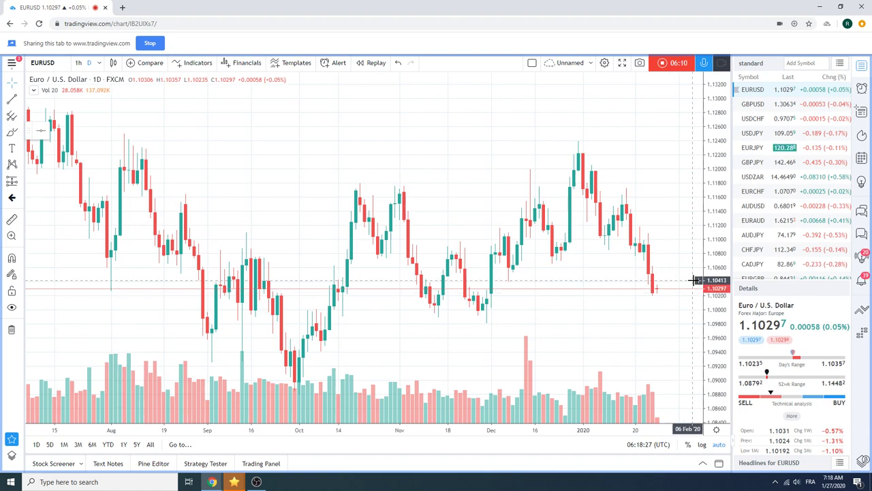
pyautogui.click(755, 105)
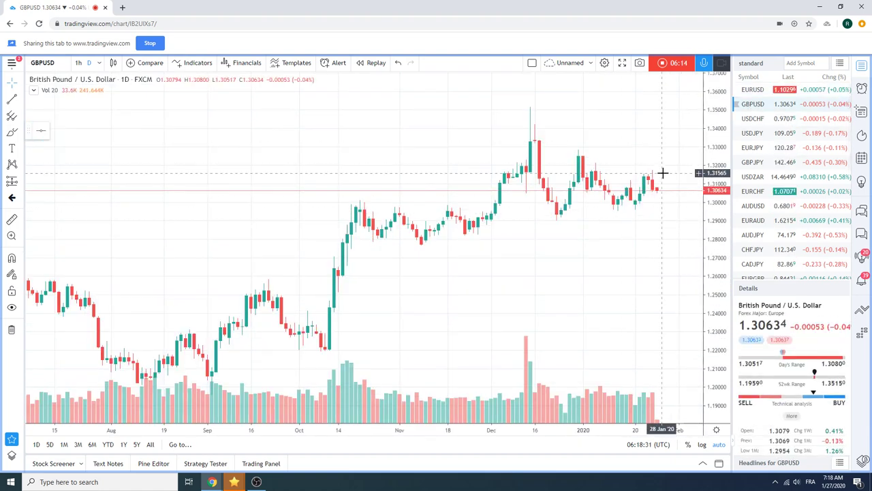
pyautogui.click(750, 120)
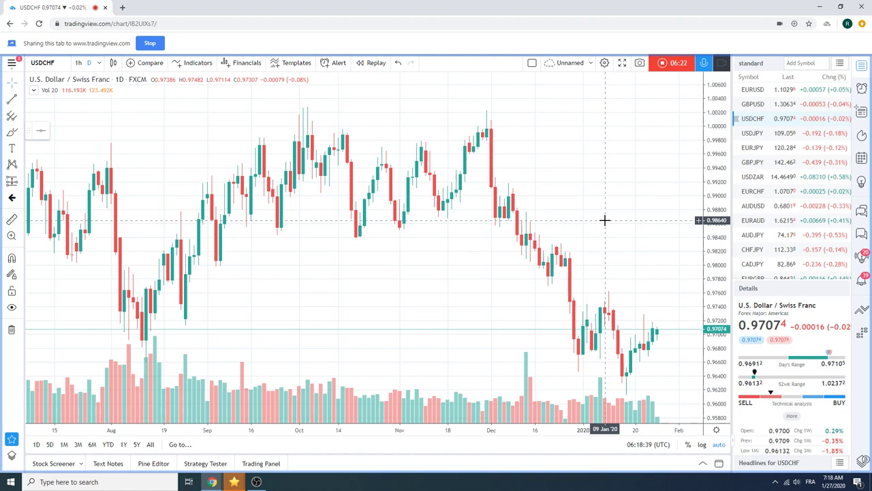
pyautogui.click(753, 191)
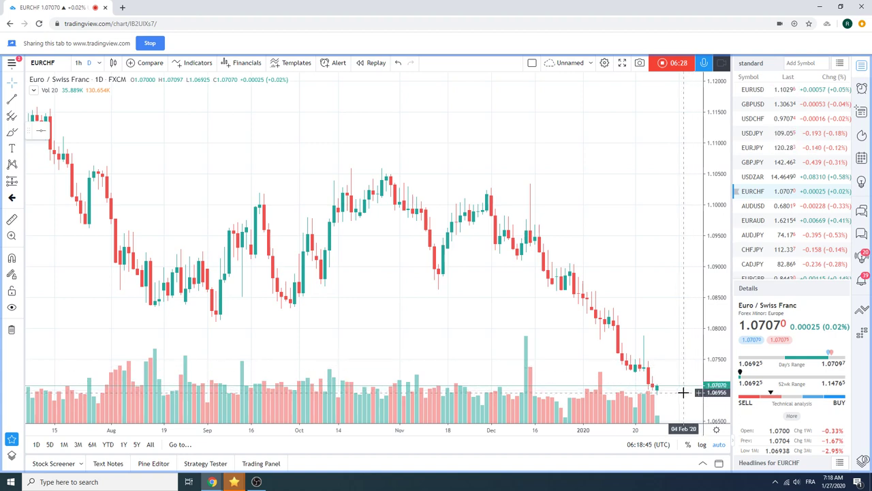
# Step: Zoom the EURCHF chart in and out, then load the AUDUSD chart
pyautogui.scroll(-3, 662, 282)
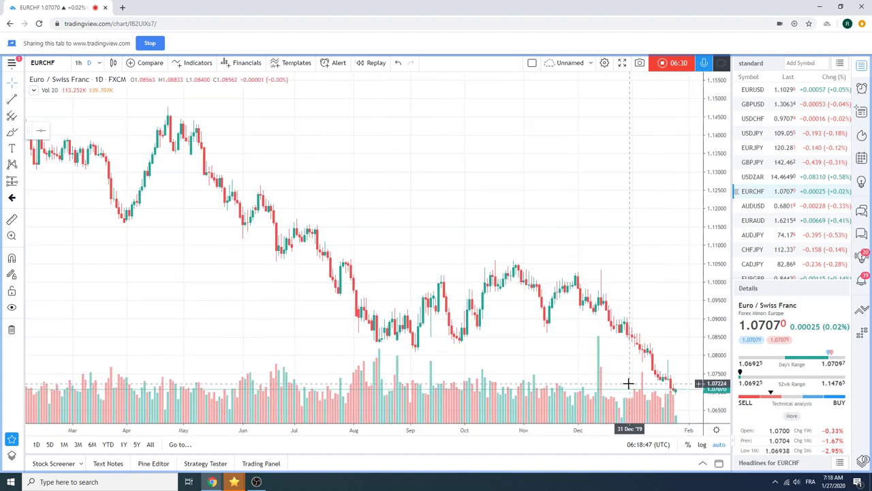
pyautogui.scroll(3, 539, 343)
pyautogui.scroll(3, 574, 395)
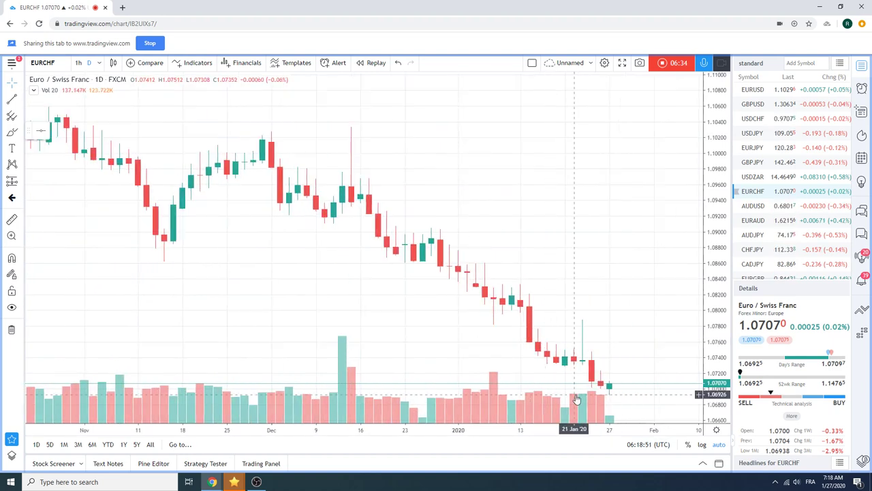
pyautogui.scroll(-2, 600, 341)
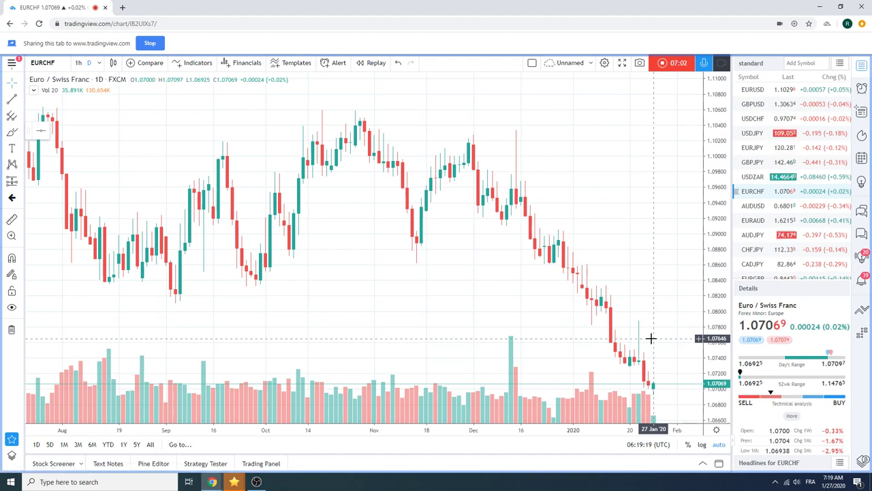
pyautogui.click(759, 206)
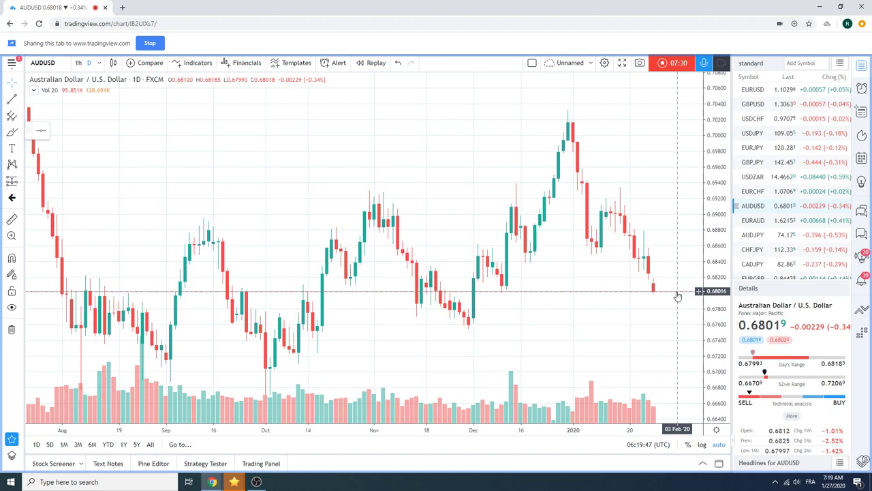
# Step: View AUDJPY, then scroll the watchlist and load the GC1! Gold Futures chart
pyautogui.click(753, 235)
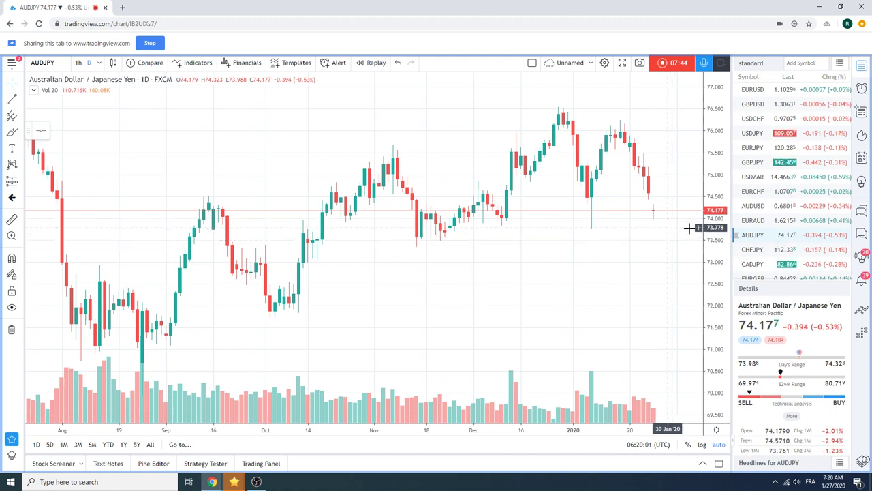
pyautogui.scroll(-1, 803, 173)
pyautogui.scroll(-2, 803, 173)
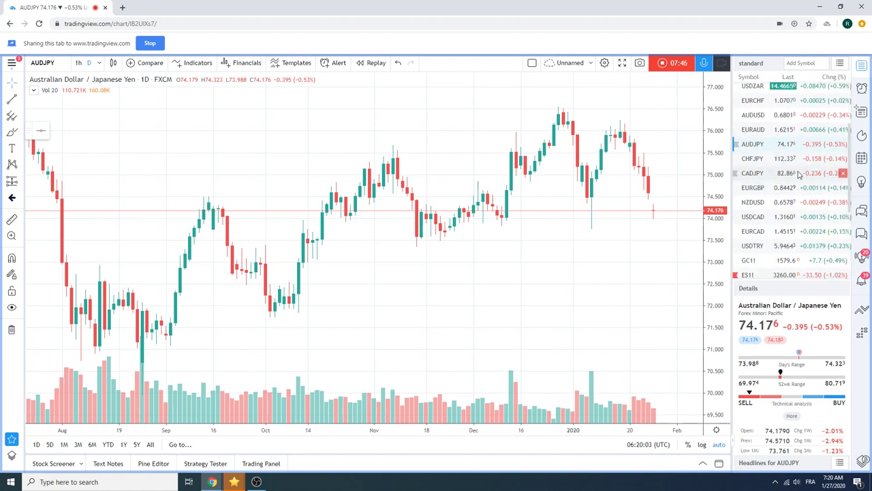
pyautogui.scroll(-1, 801, 174)
pyautogui.click(772, 243)
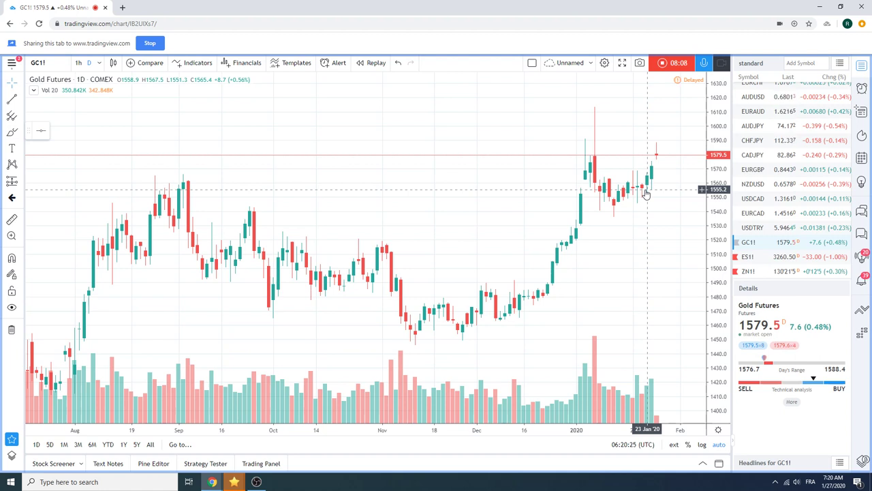
# Step: Hide the main price series from the chart via its context menu
pyautogui.rightClick(447, 161)
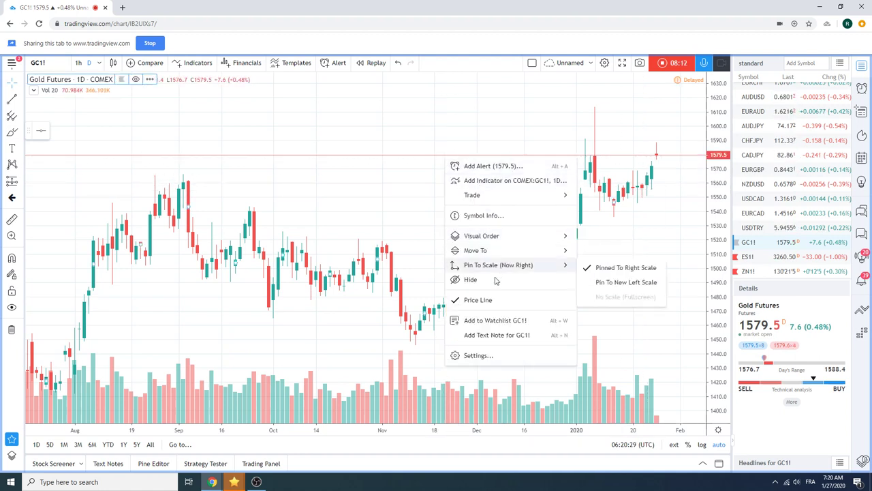
pyautogui.click(471, 278)
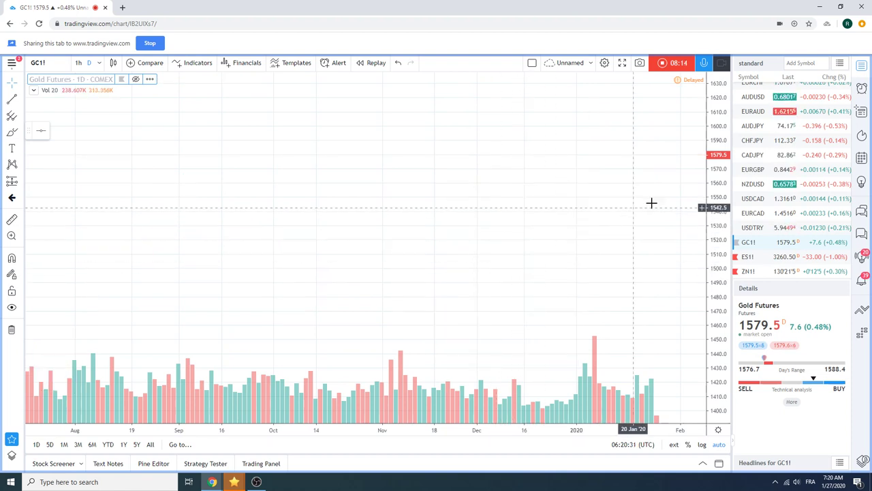
# Step: View AUDJPY then EURAUD, and try navigating back a page
pyautogui.click(755, 126)
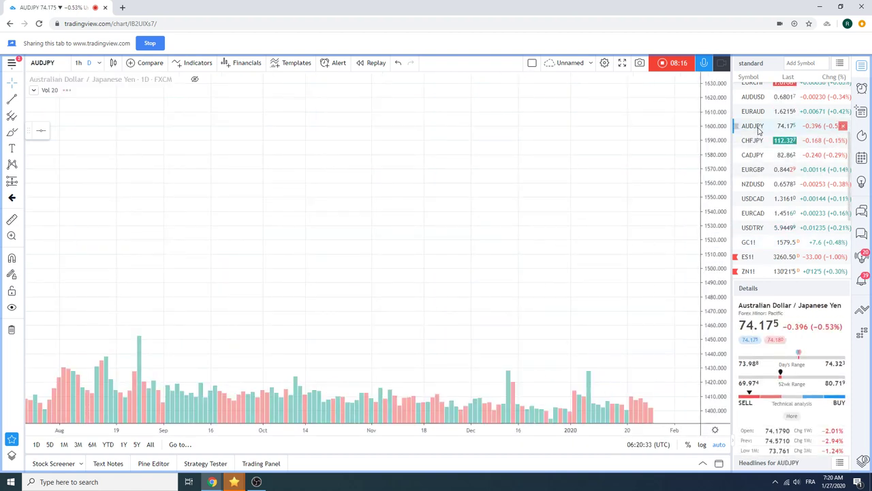
pyautogui.click(756, 112)
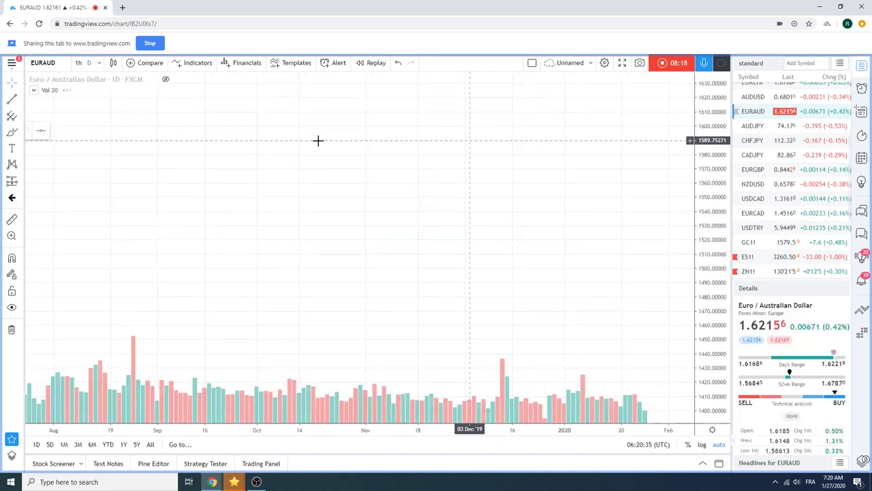
pyautogui.click(8, 23)
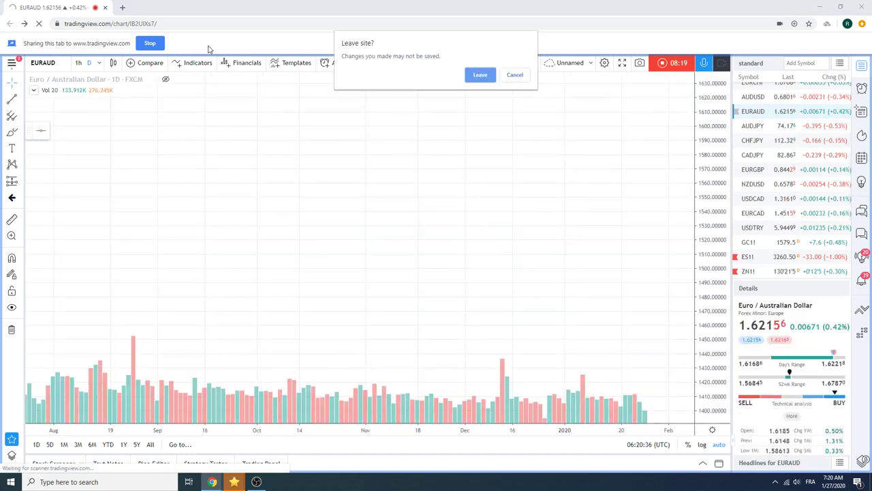
# Step: Cancel the leave-site prompts twice to keep TradingView, then open a new browser tab
pyautogui.click(514, 77)
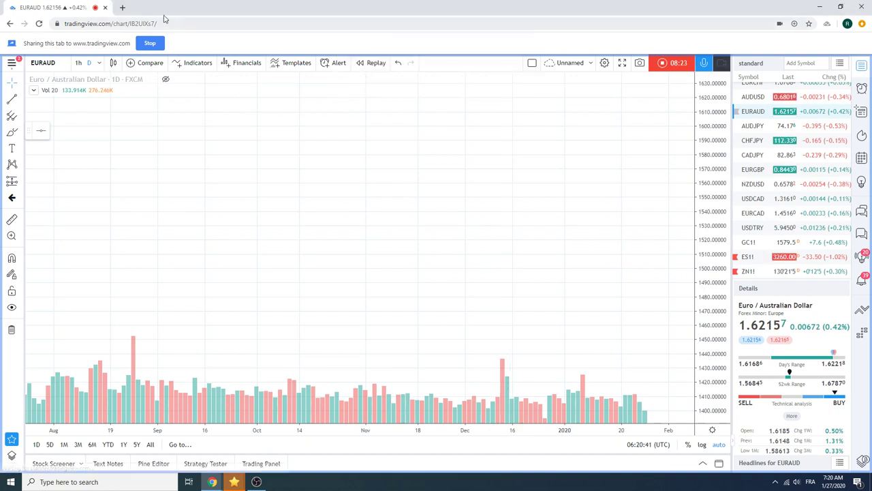
pyautogui.click(105, 7)
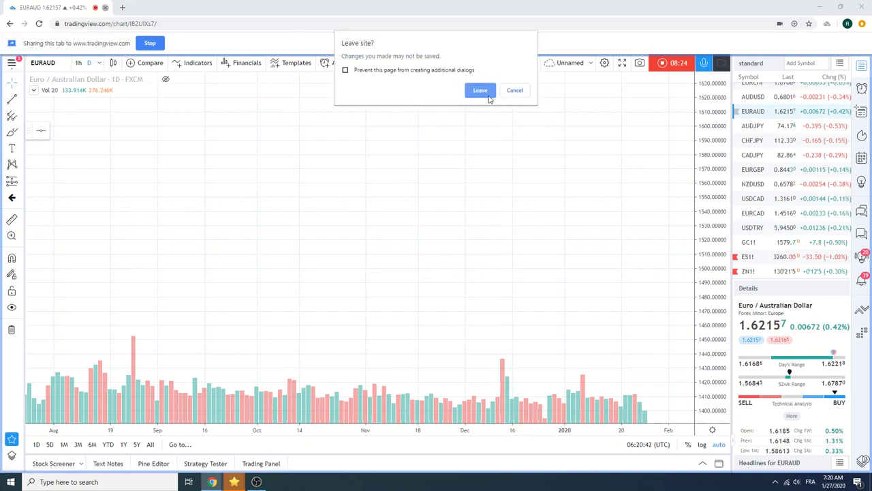
pyautogui.click(514, 91)
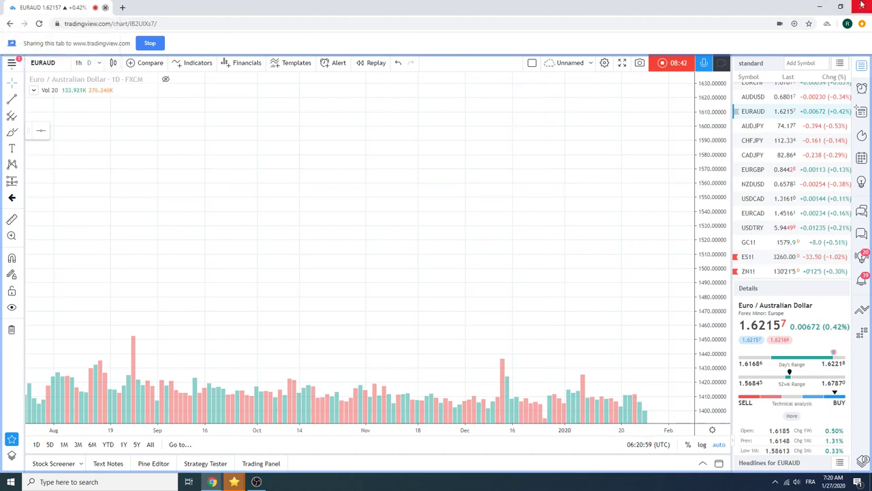
pyautogui.click(122, 8)
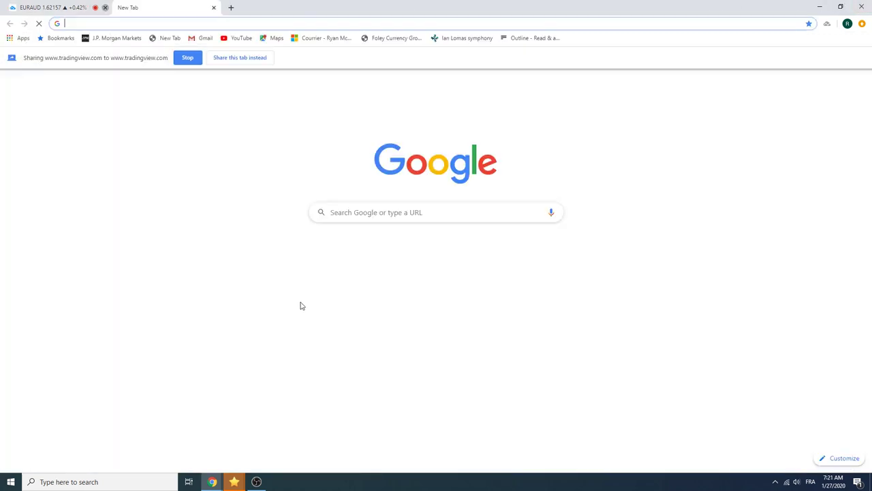
# Step: Load TradingView in the new tab to bring up the 10 Year T-Note Futures (ZN1!) daily chart
pyautogui.click(382, 315)
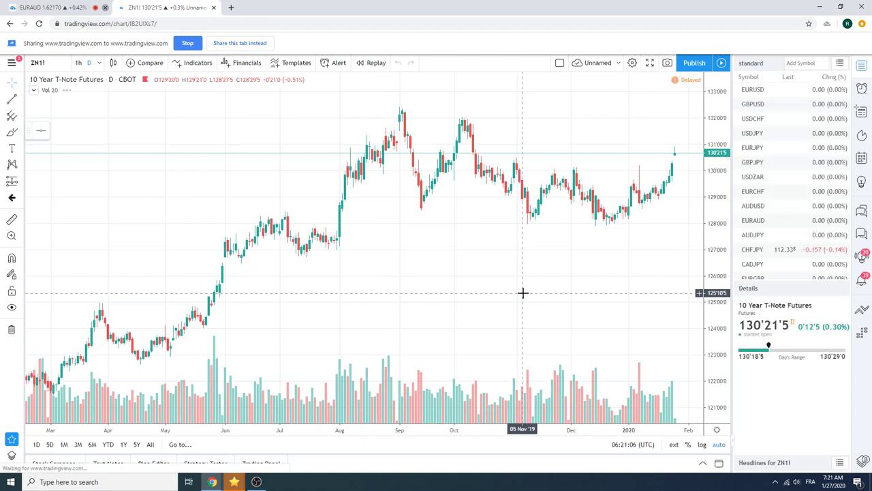
pyautogui.scroll(-3, 792, 187)
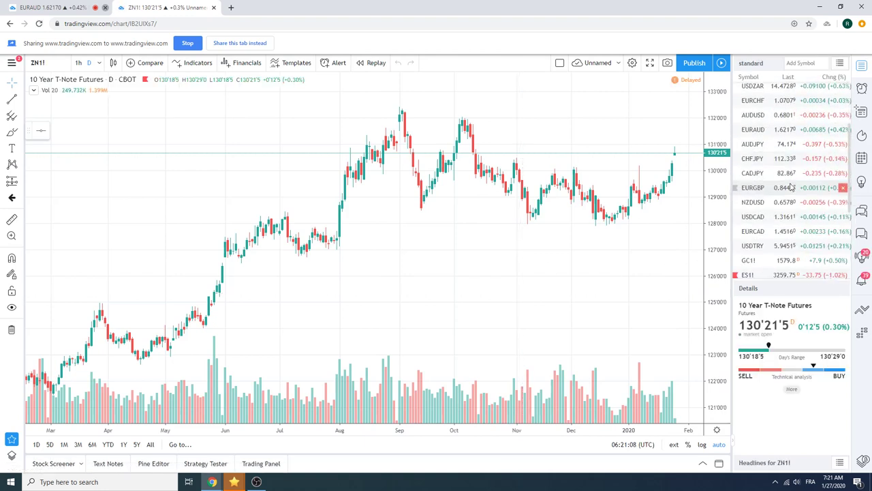
pyautogui.scroll(1, 770, 153)
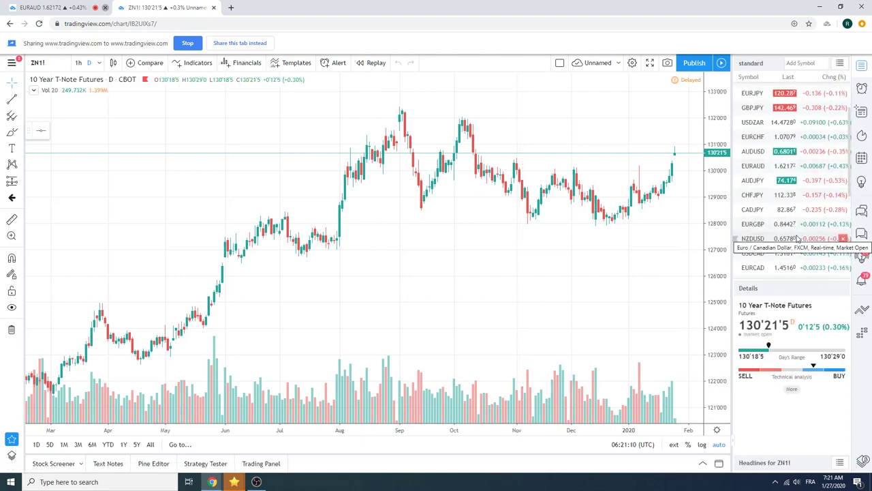
# Step: Show the USDZAR daily chart from the watchlist, last at 14.47280
pyautogui.click(763, 125)
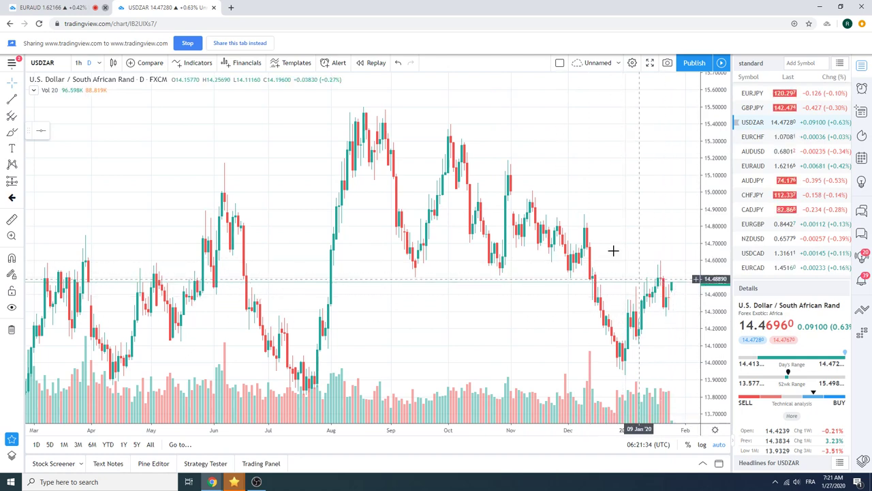
pyautogui.scroll(-2, 783, 251)
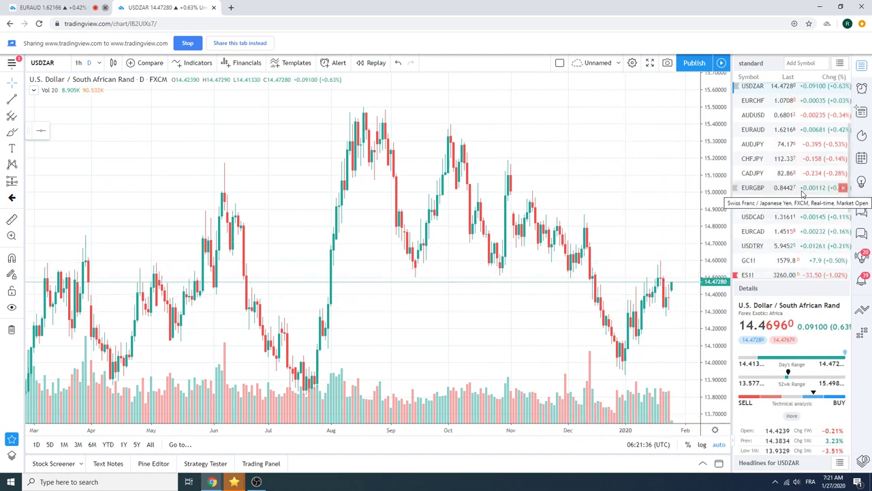
pyautogui.scroll(1, 770, 208)
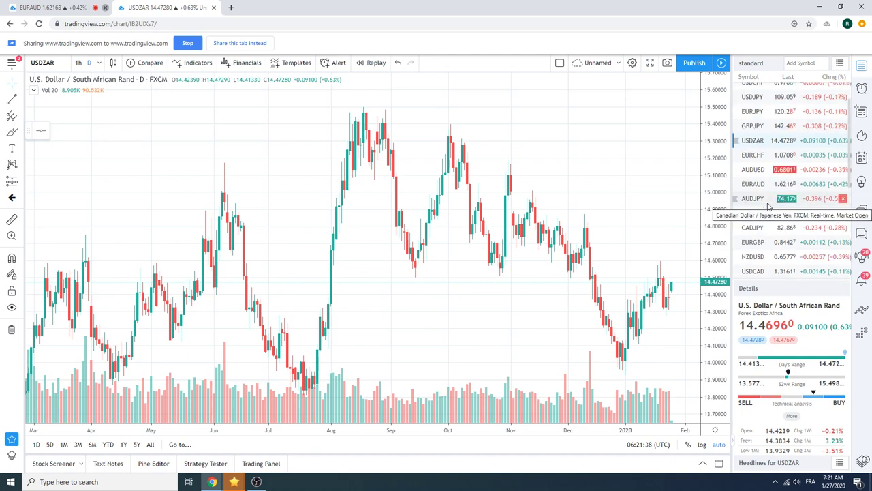
pyautogui.scroll(-1, 769, 206)
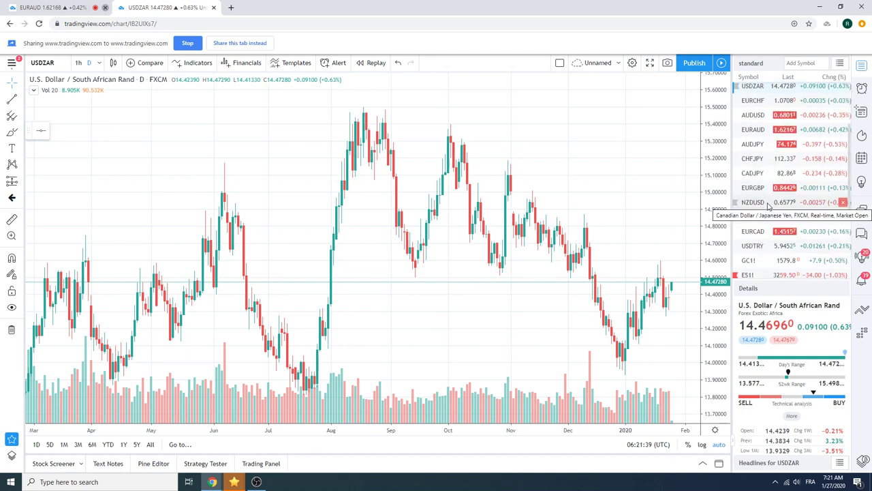
# Step: Add USDMXN to the watchlist via the USDMX search and open its daily chart
pyautogui.click(806, 62)
pyautogui.write('USD')
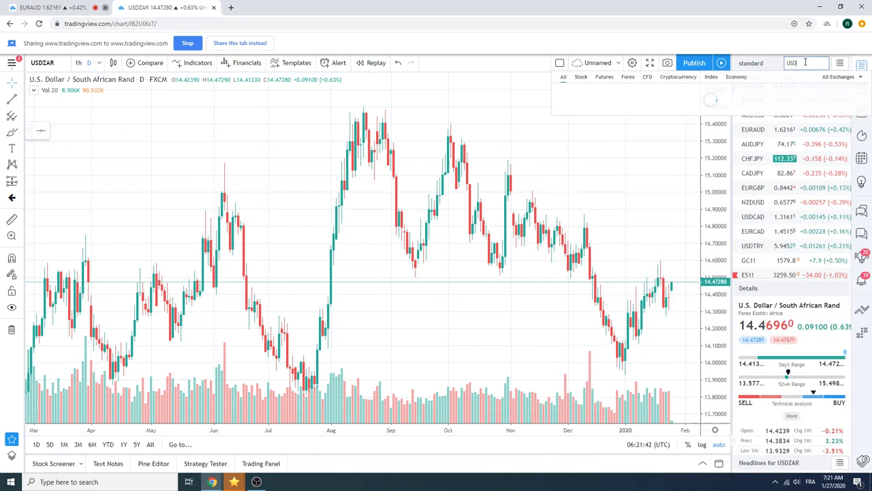
pyautogui.write('MXN')
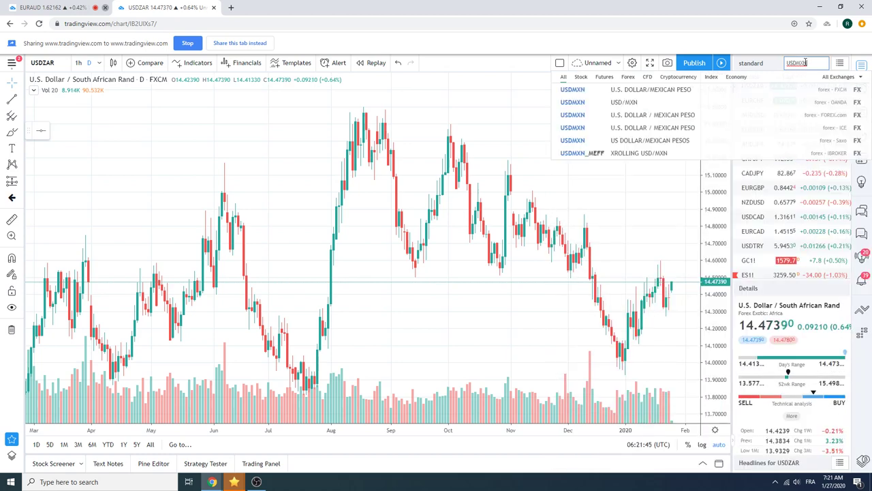
pyautogui.press('Return')
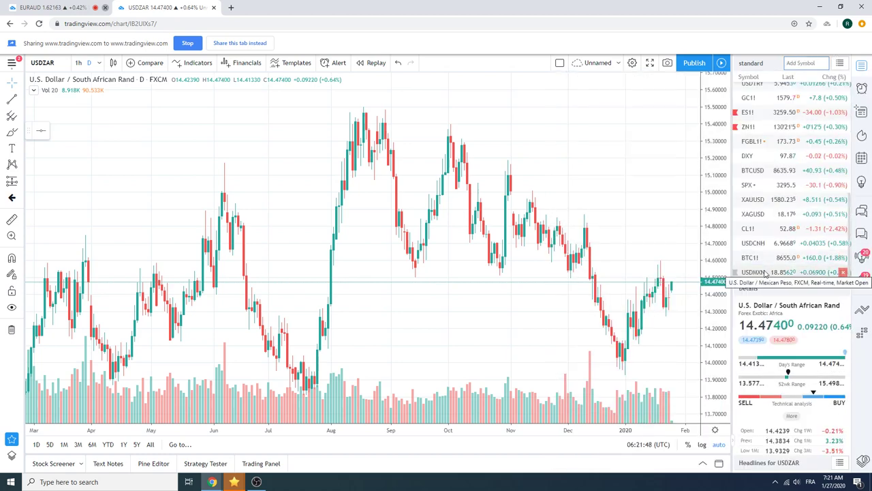
pyautogui.click(765, 273)
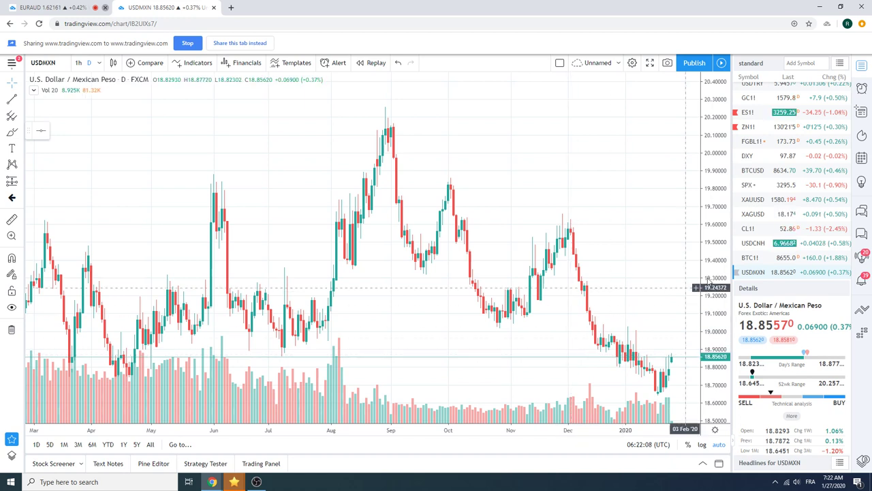
# Step: Open the BTC1! Bitcoin CME Futures daily chart from the watchlist
pyautogui.click(772, 259)
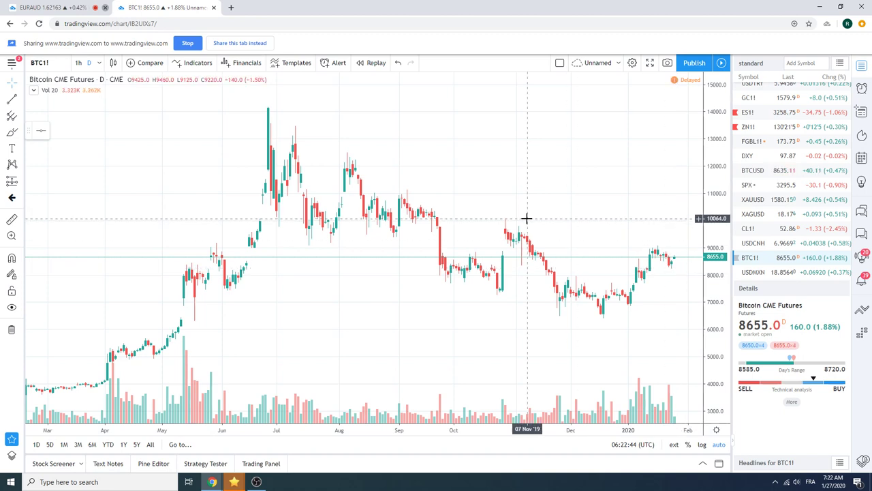
# Step: Zoom out the BTC1! chart's time axis so the history reaches late 2018
pyautogui.scroll(-2, 527, 218)
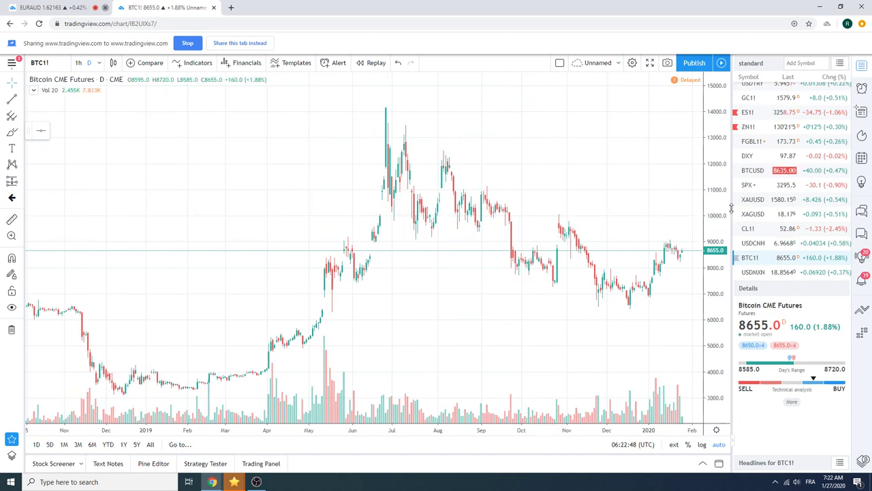
pyautogui.scroll(5, 783, 209)
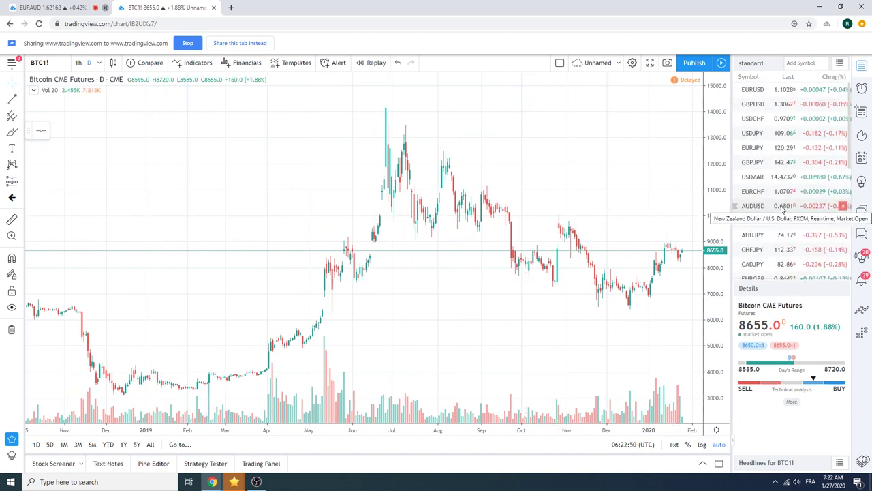